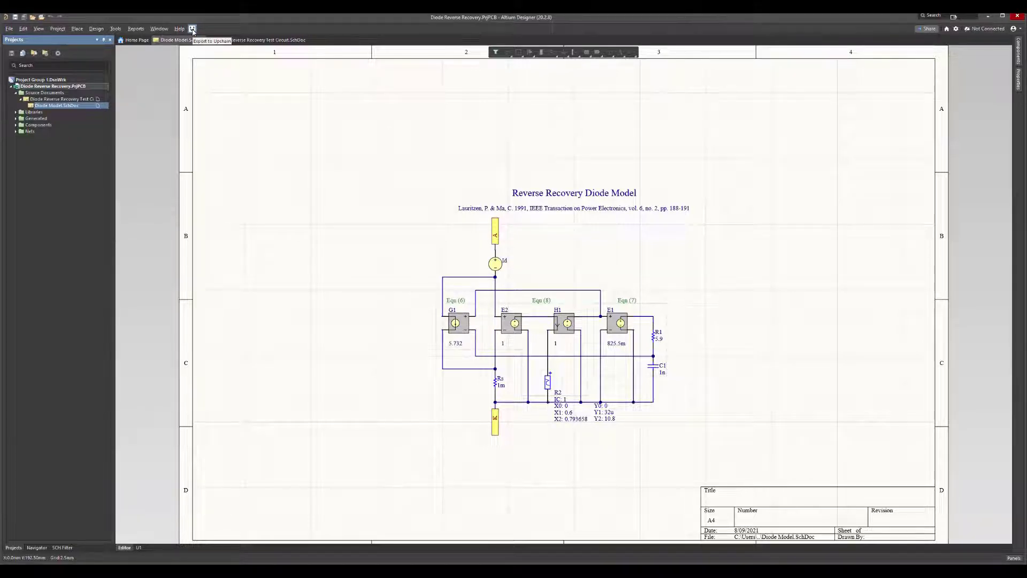
# Export the Diode Reverse Recovery.PrjPCB project to Upchain, using the temp\ECAD folder as the destination
pyautogui.click(192, 30)
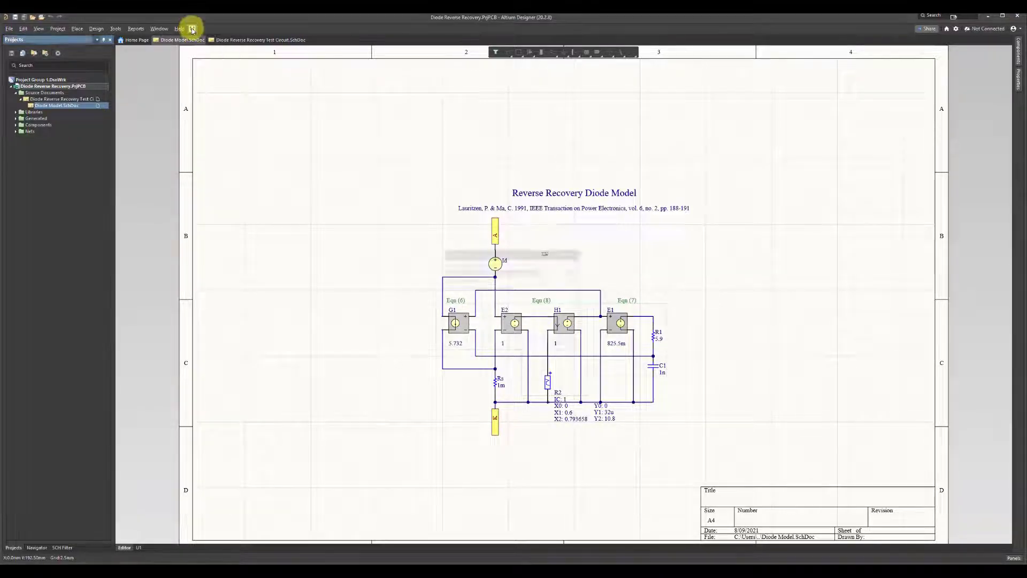
pyautogui.moveTo(562, 272); pyautogui.dragTo(443, 269)
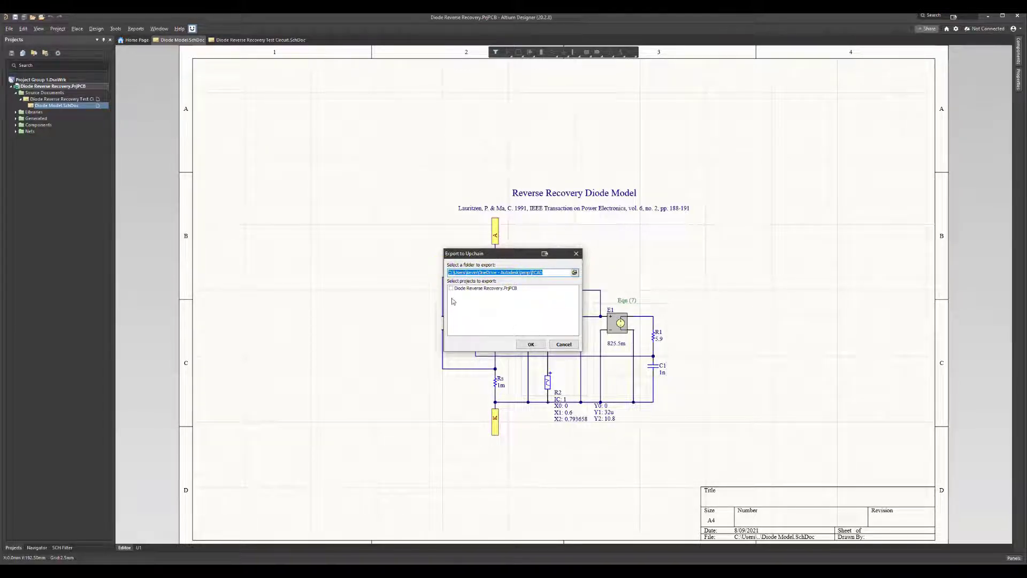
pyautogui.click(451, 289)
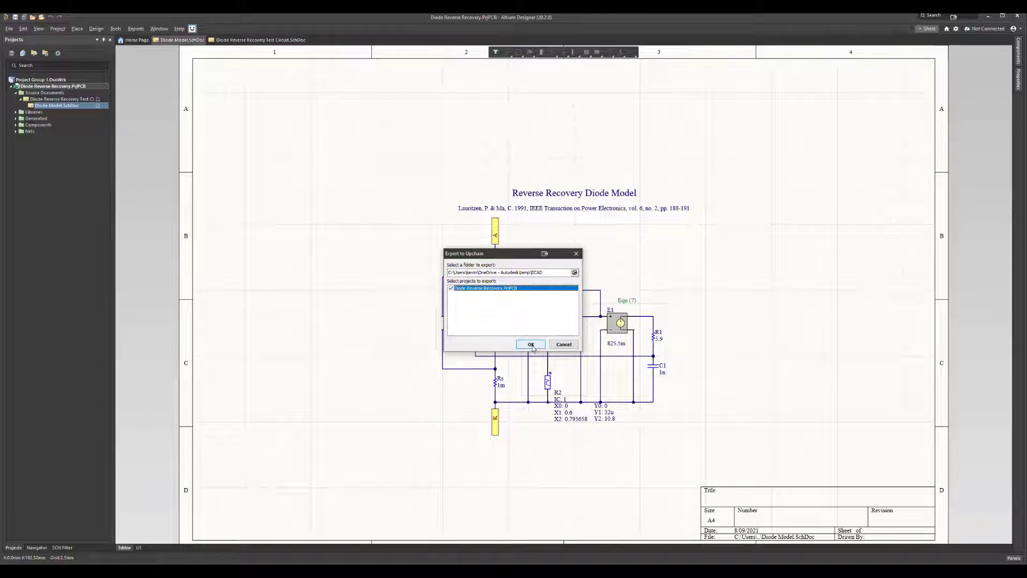
pyautogui.click(532, 345)
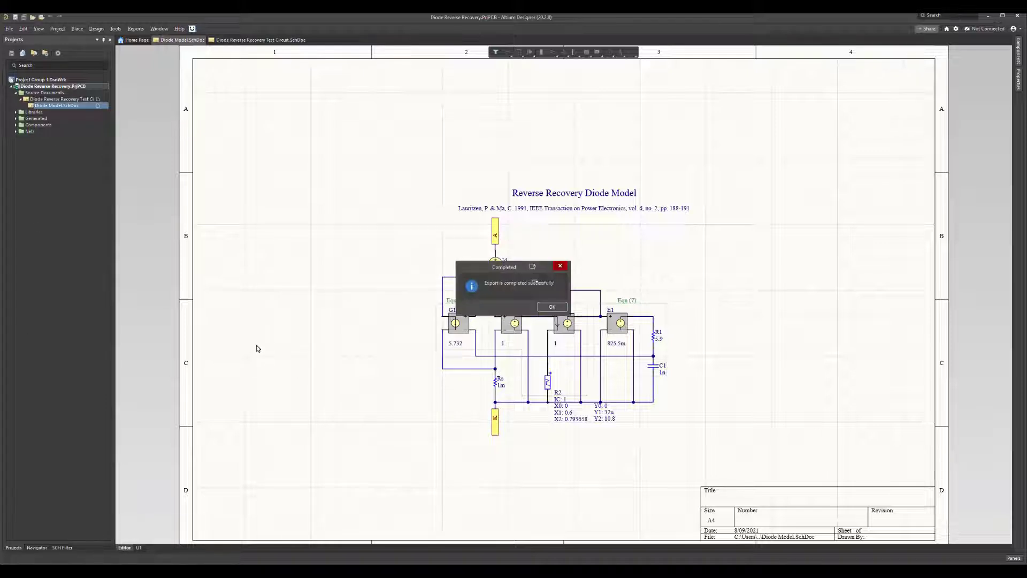
pyautogui.click(556, 309)
# In File Explorer, open the exported Diode Reverse Recovery folder in ECAD and view the schematic in Diode Reverse Recovery.pdf
pyautogui.moveTo(1, 145); pyautogui.dragTo(600, 106)
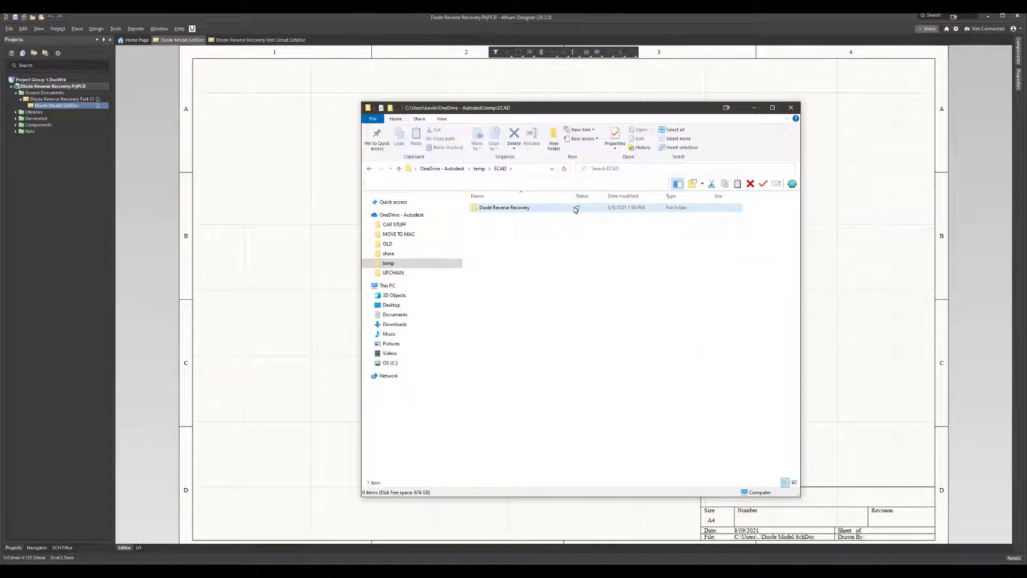
pyautogui.doubleClick(500, 209)
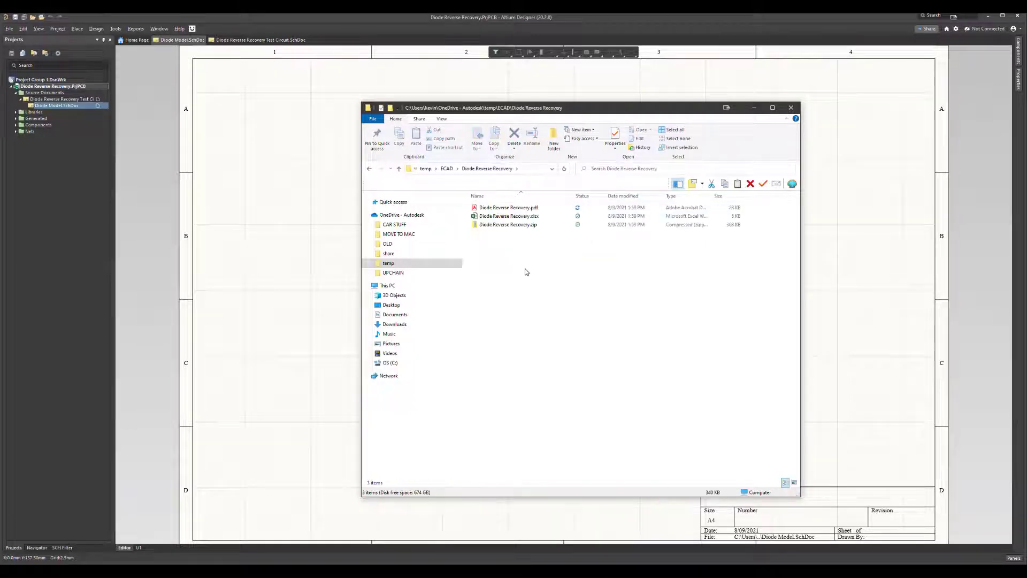
pyautogui.click(534, 217)
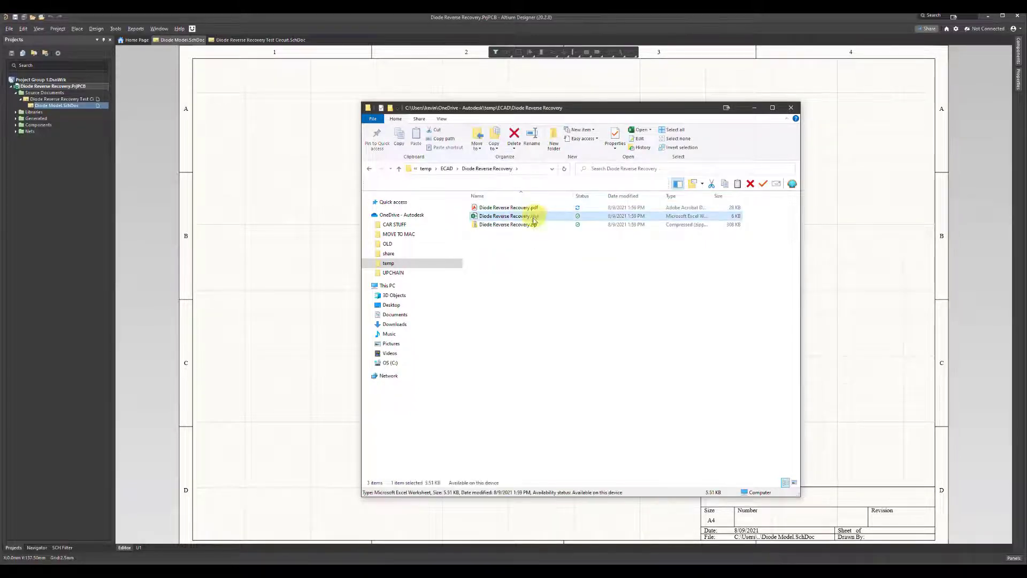
pyautogui.click(531, 225)
pyautogui.click(524, 209)
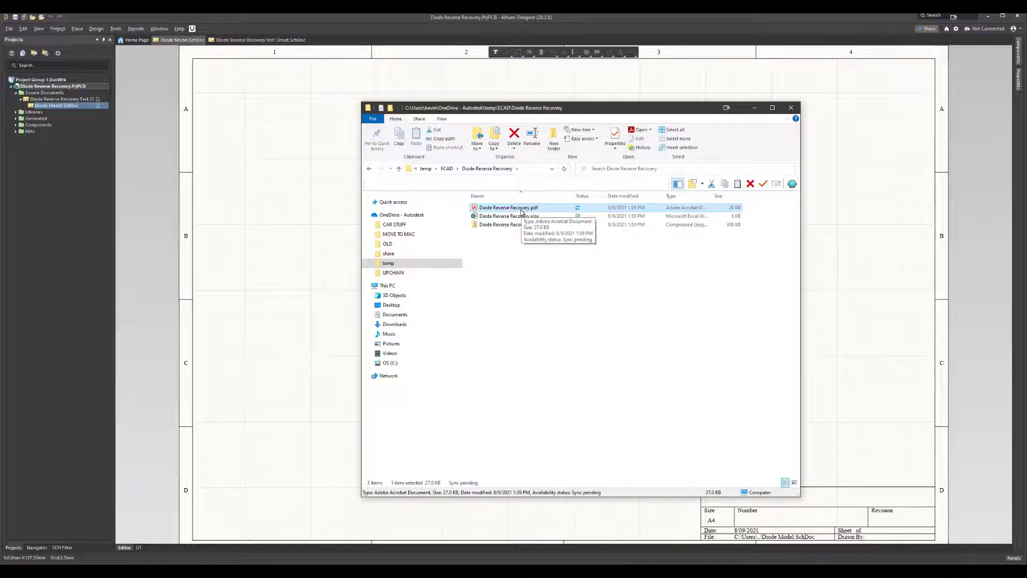
pyautogui.doubleClick(522, 209)
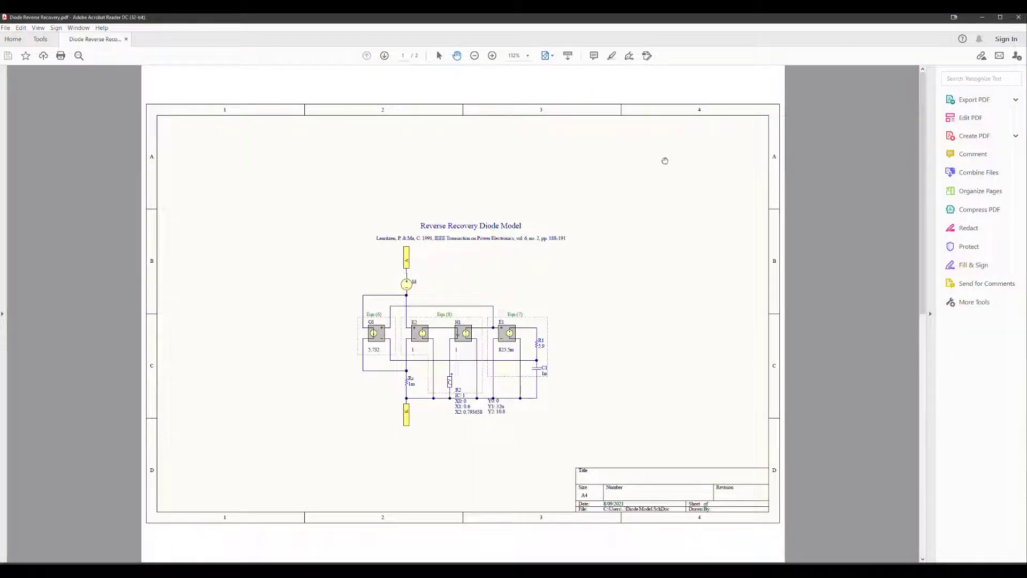
pyautogui.click(1019, 17)
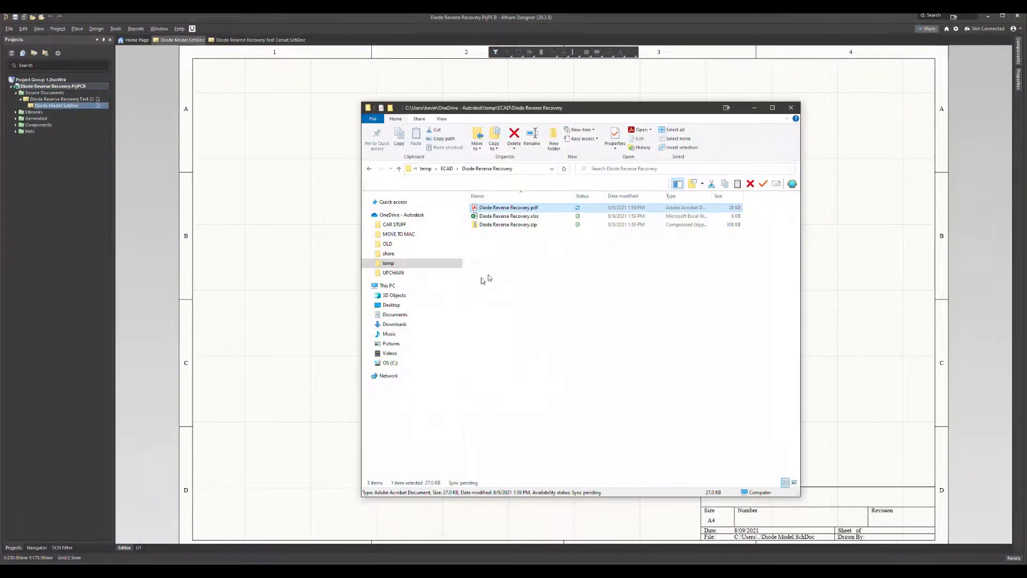
# Examine the project files and folders inside Diode Reverse Recovery.zip, and return to the exported folder
pyautogui.click(511, 217)
pyautogui.click(512, 225)
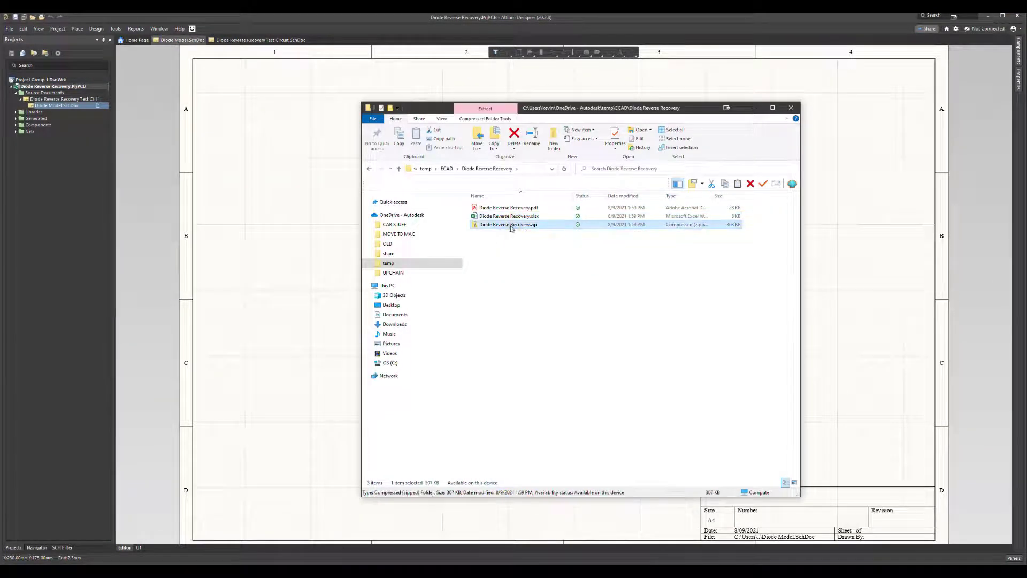
pyautogui.doubleClick(513, 225)
pyautogui.click(491, 233)
pyautogui.click(494, 250)
pyautogui.click(497, 259)
pyautogui.click(500, 266)
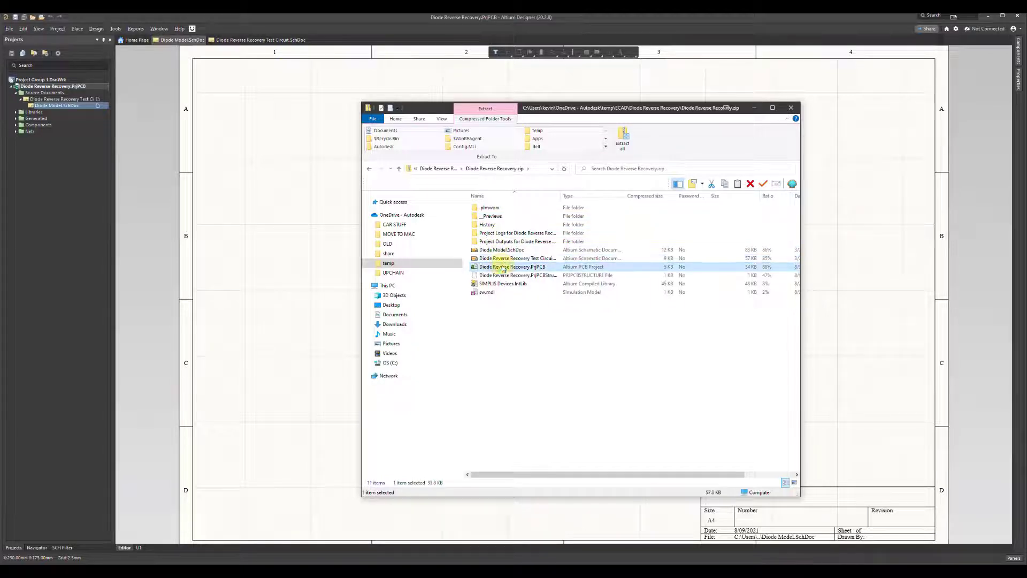
pyautogui.click(502, 275)
pyautogui.click(503, 283)
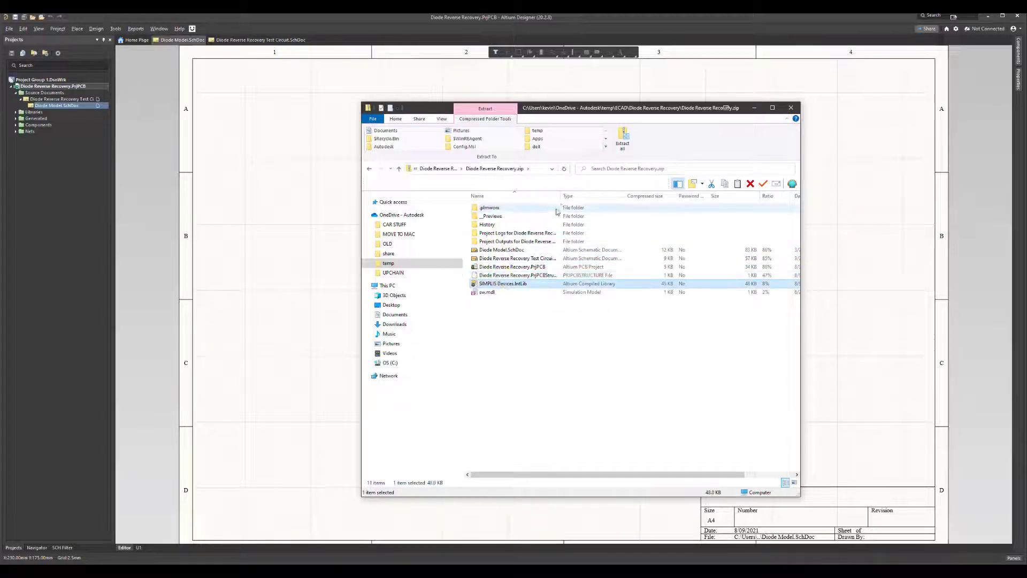
pyautogui.moveTo(561, 196); pyautogui.dragTo(615, 196)
pyautogui.click(515, 234)
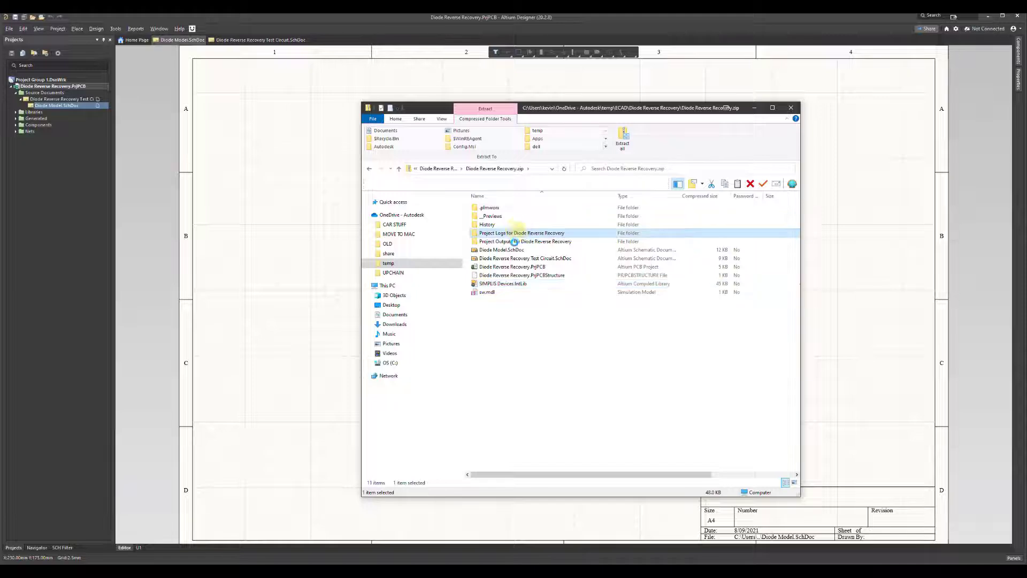
pyautogui.click(511, 250)
pyautogui.click(439, 169)
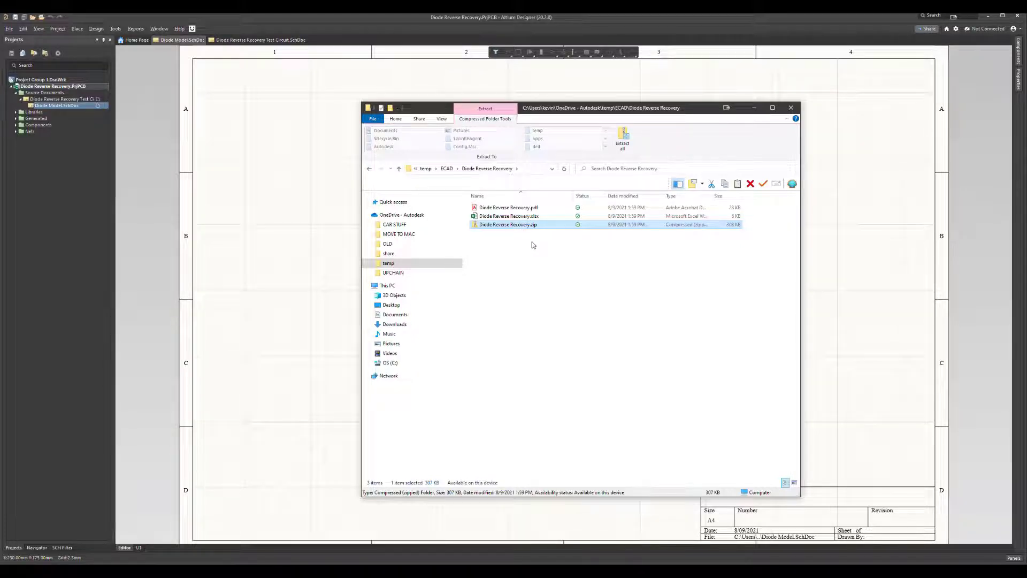
# Open Diode Reverse Recovery.xlsx in Excel and widen the Manufacturer and PartNumber columns
pyautogui.doubleClick(531, 217)
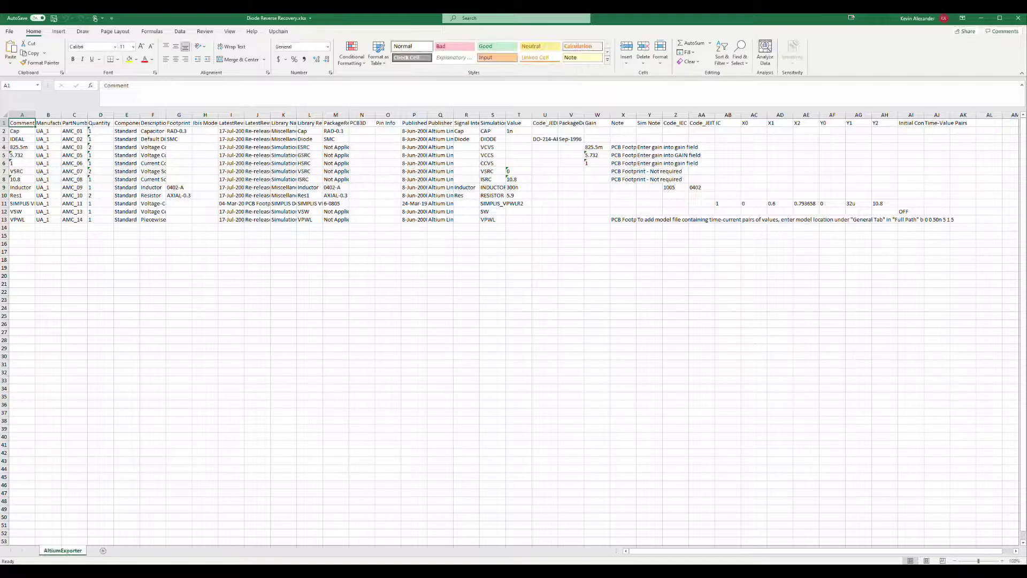
pyautogui.moveTo(35, 115); pyautogui.dragTo(157, 115)
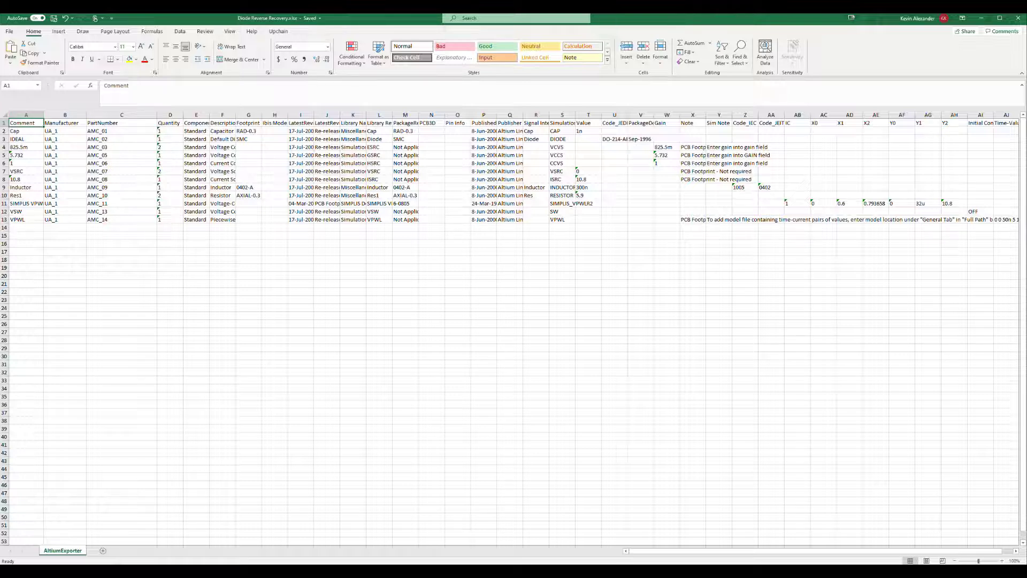
# Examine the Manufacturer and PartNumber columns of the exported bill of materials
pyautogui.click(65, 114)
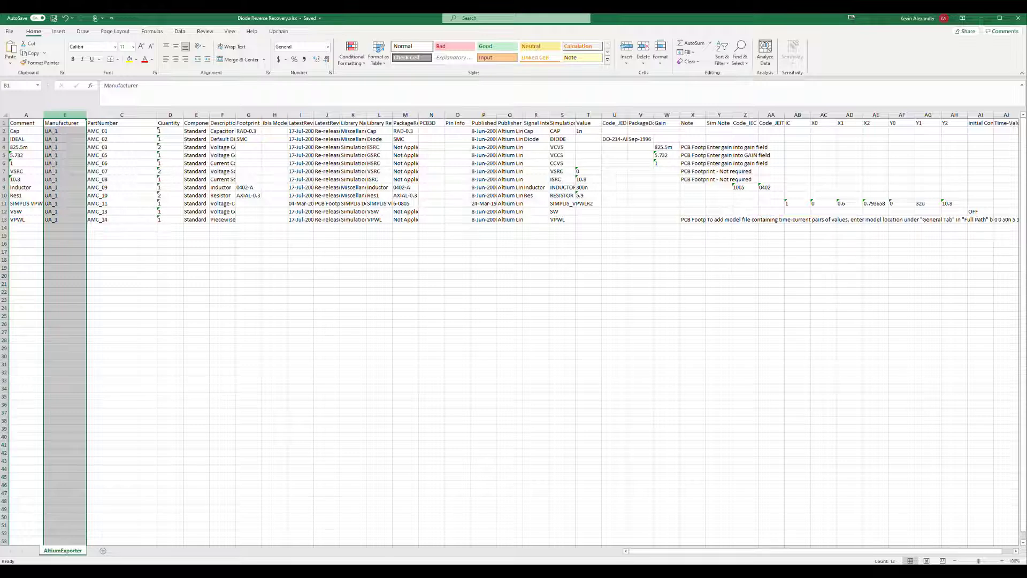
pyautogui.click(122, 114)
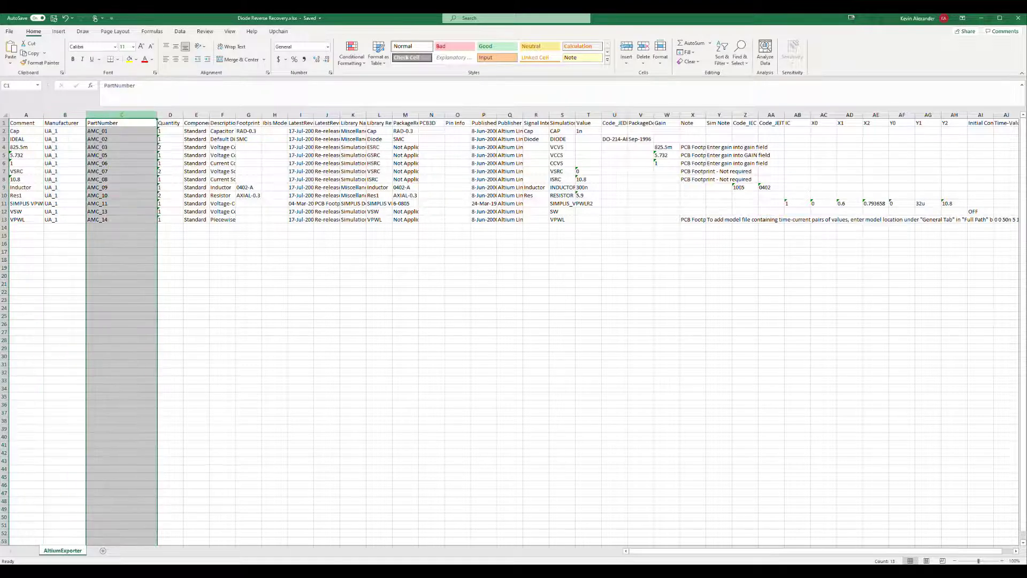
pyautogui.click(65, 115)
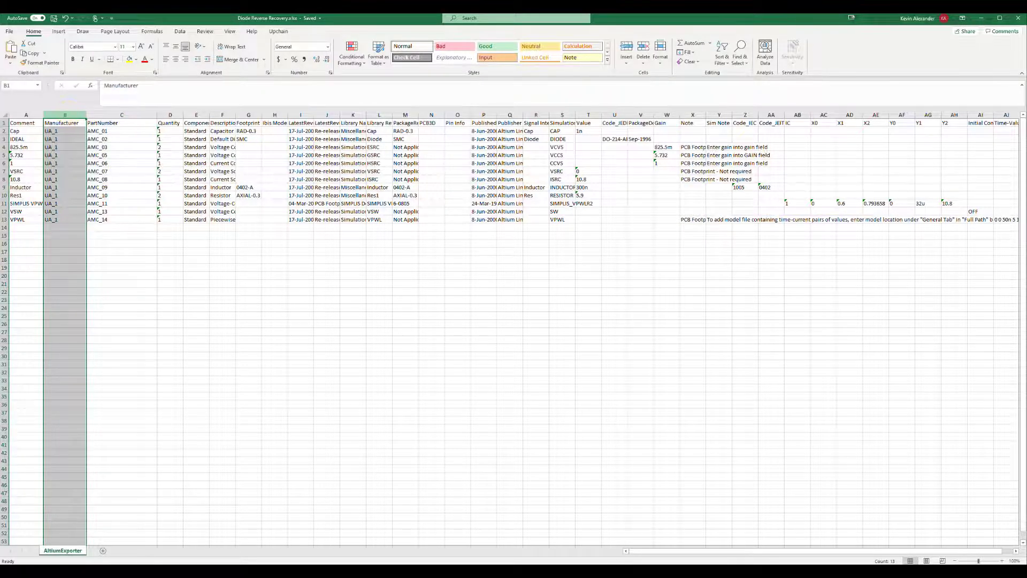
pyautogui.click(122, 114)
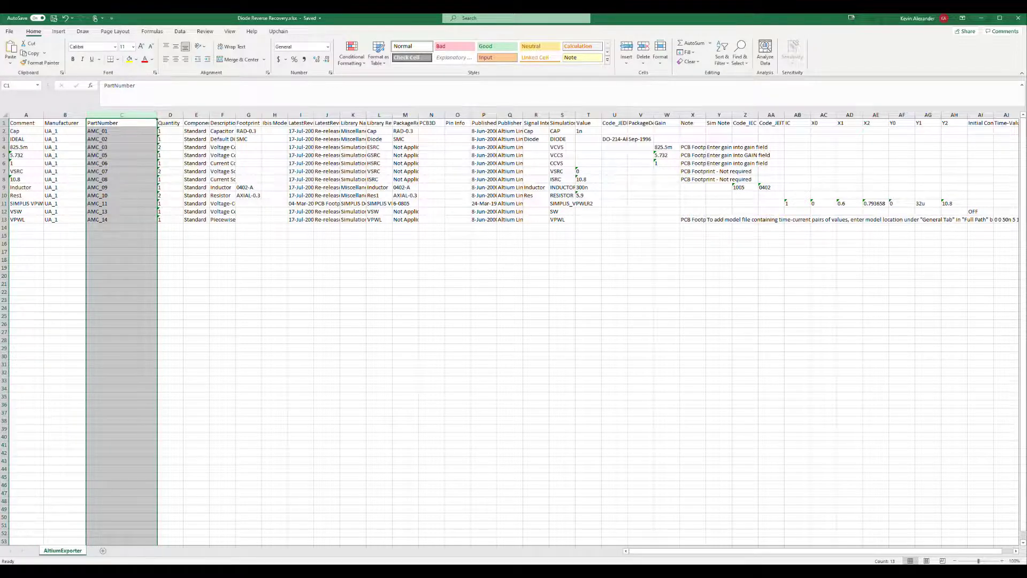
pyautogui.click(65, 114)
pyautogui.click(119, 115)
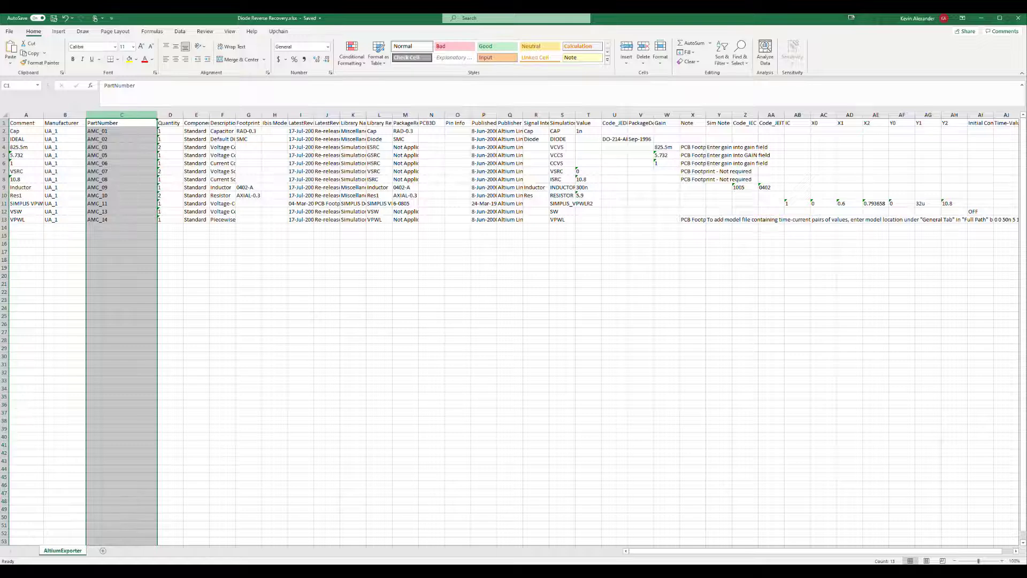
pyautogui.click(65, 115)
pyautogui.click(115, 114)
pyautogui.click(65, 114)
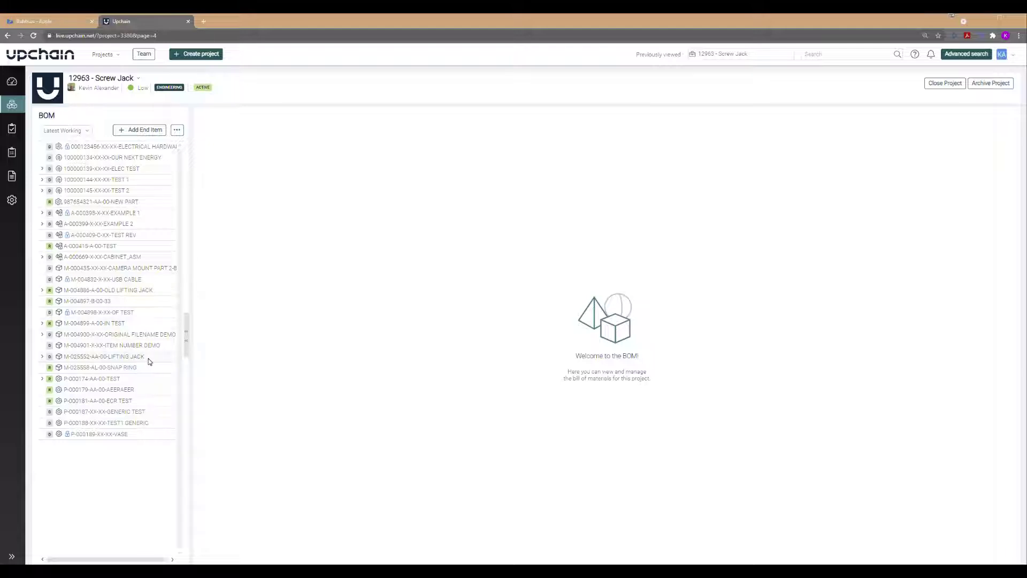
# Switch to Upchain and add an Electrical Package end item to the BOM with name and description DEMO TEST
pyautogui.click(179, 131)
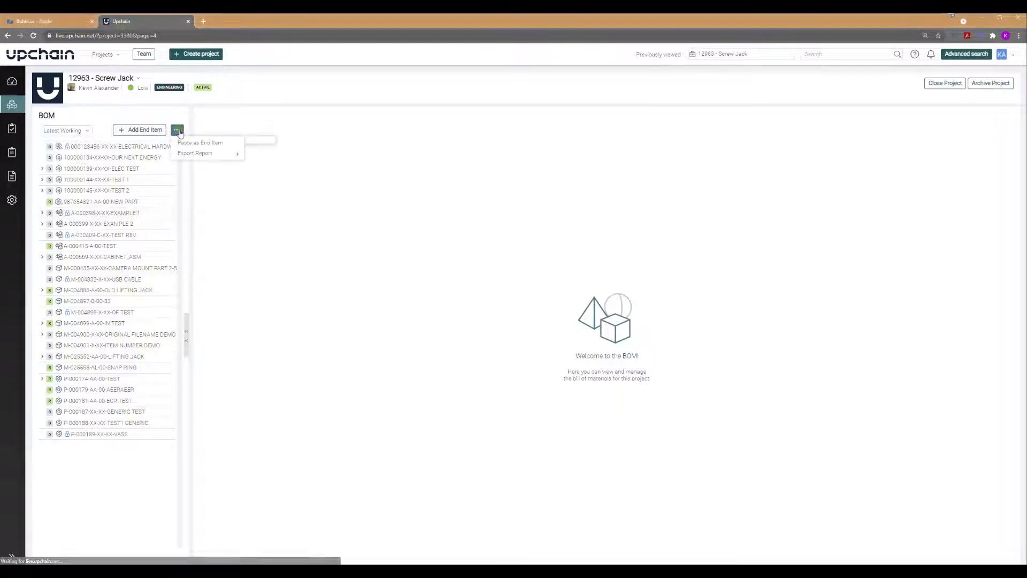
pyautogui.click(154, 130)
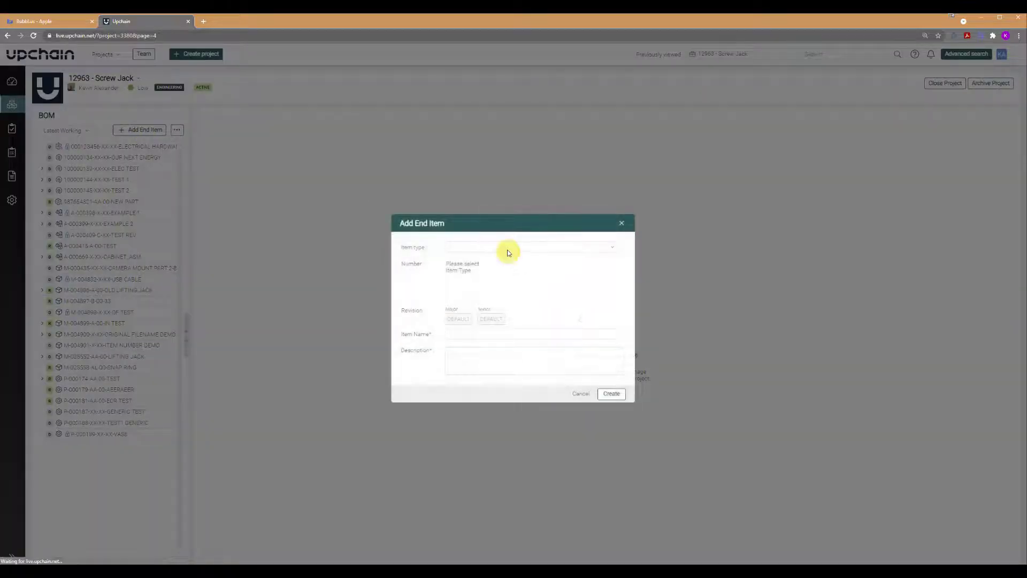
pyautogui.click(508, 249)
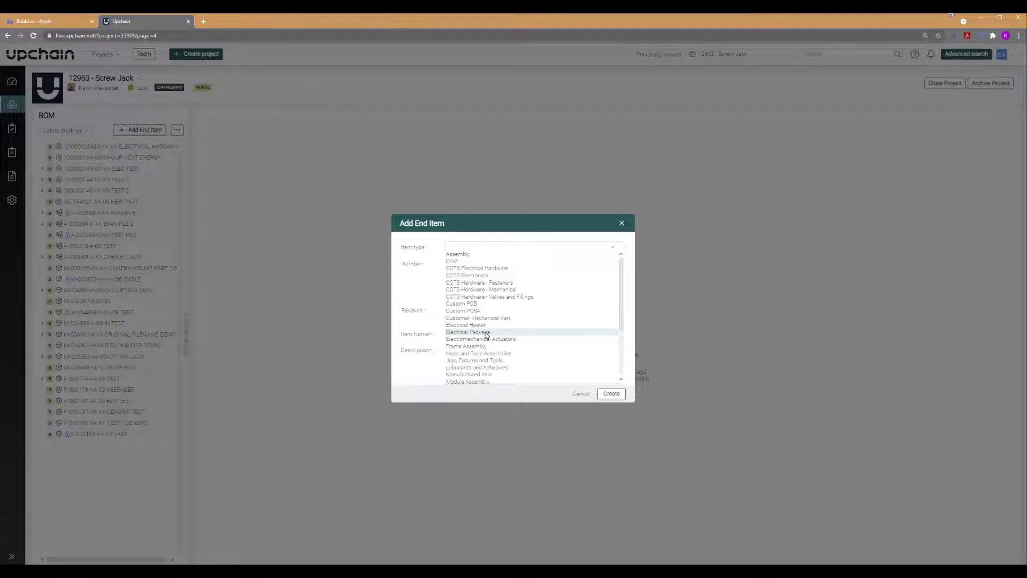
pyautogui.click(482, 333)
pyautogui.click(484, 335)
pyautogui.write('DEMO TEST')
pyautogui.press('Tab')
pyautogui.write('DEMO')
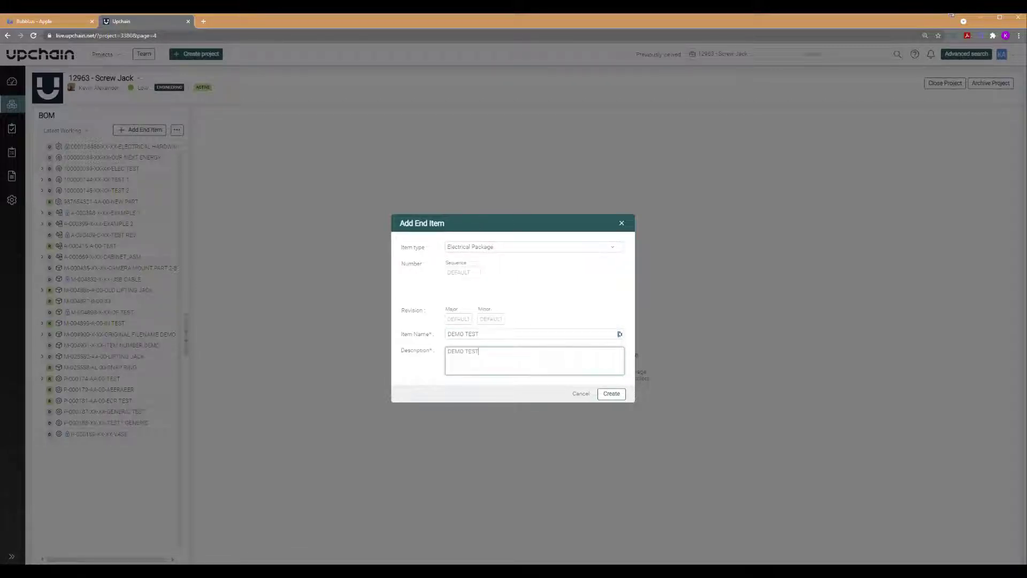
pyautogui.click(609, 393)
# Start an electrical import on the DEMO TEST item using the ECAD DEMO BOM template
pyautogui.click(105, 446)
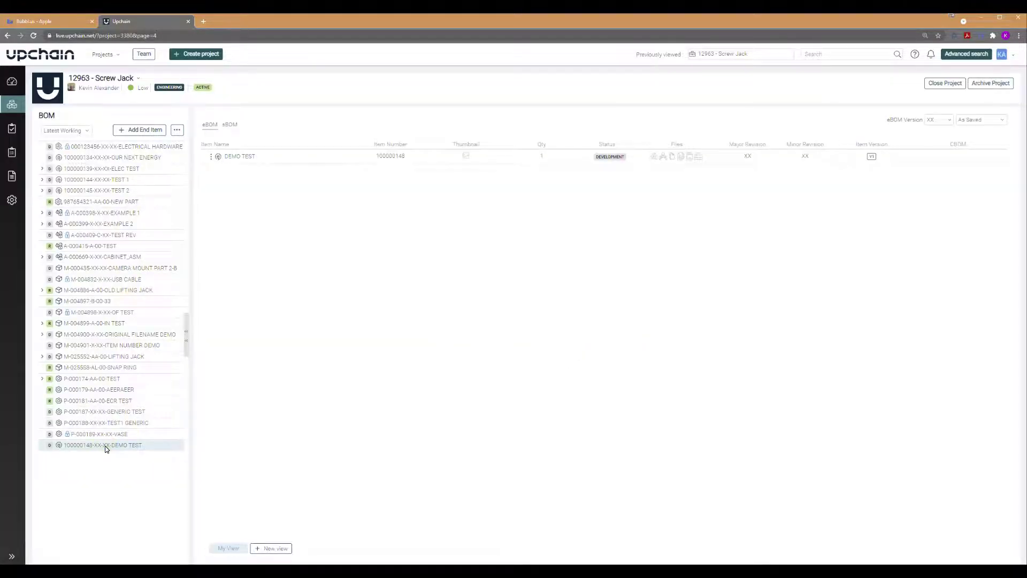
pyautogui.click(211, 158)
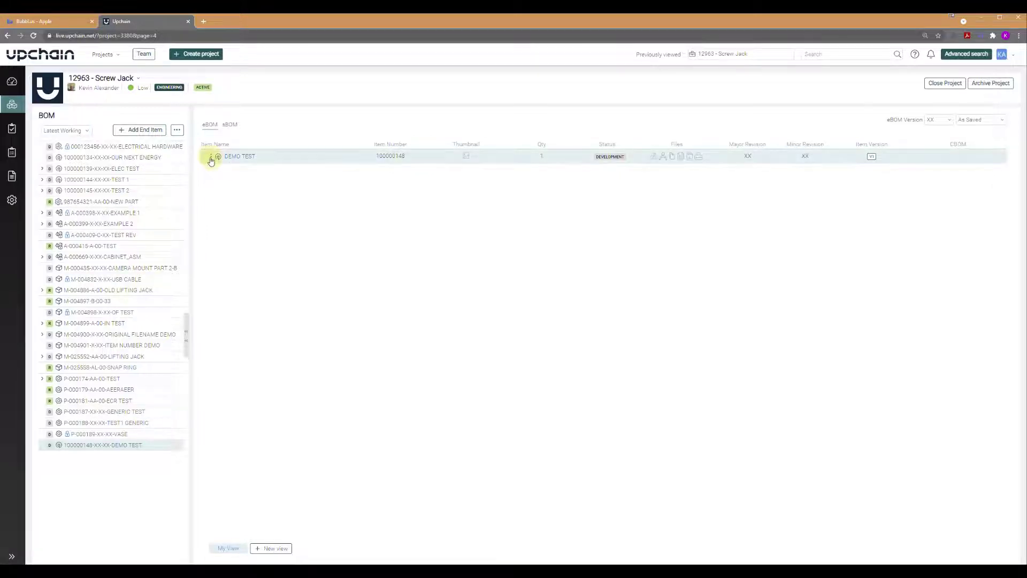
pyautogui.moveTo(233, 233)
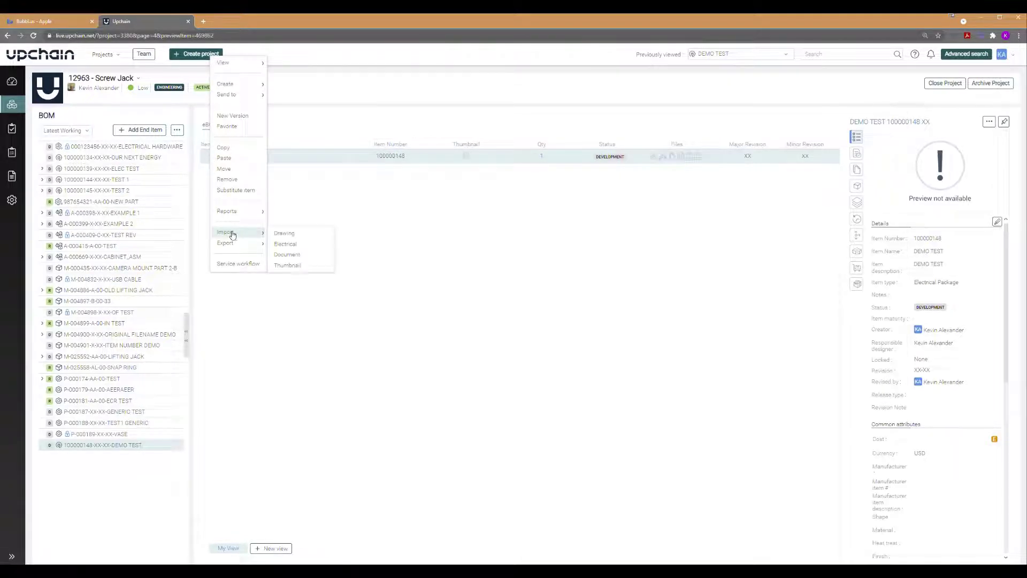
pyautogui.click(294, 247)
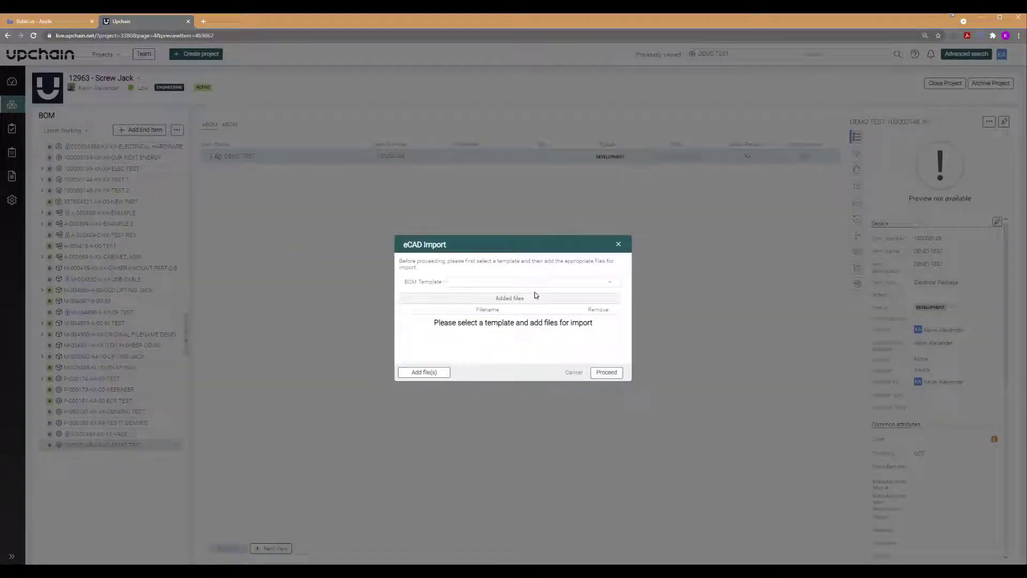
pyautogui.click(484, 282)
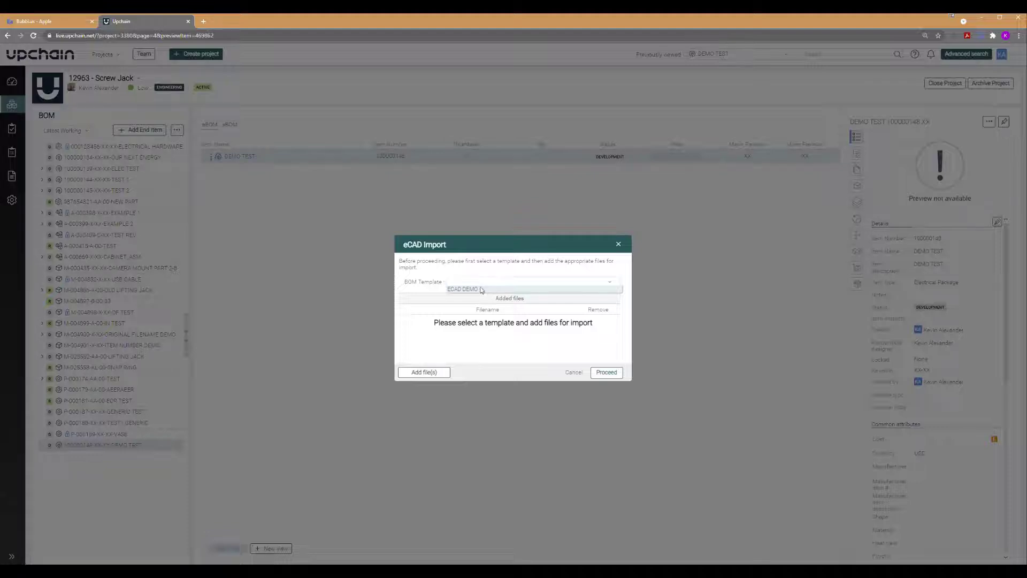
pyautogui.click(475, 290)
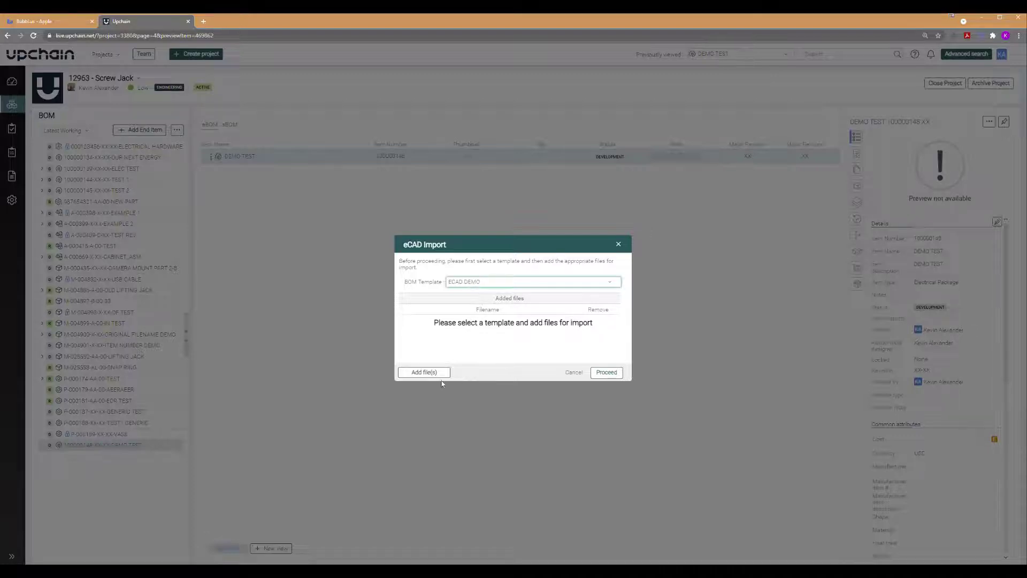
# Add the Diode Reverse Recovery PDF, XLSX and ZIP files from temp/ECAD/Diode Reverse Recovery and run the eCAD import
pyautogui.click(421, 371)
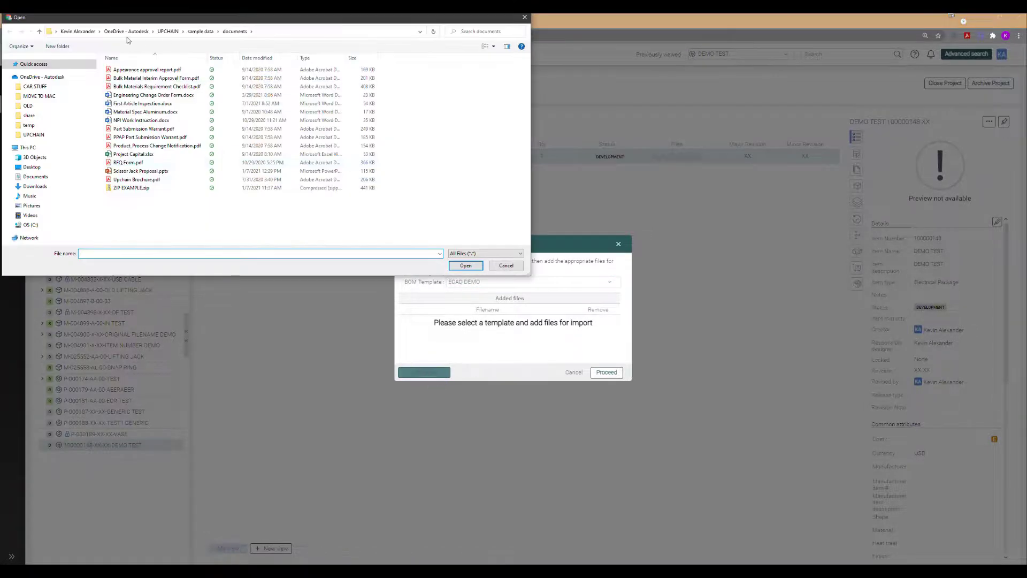
pyautogui.click(32, 124)
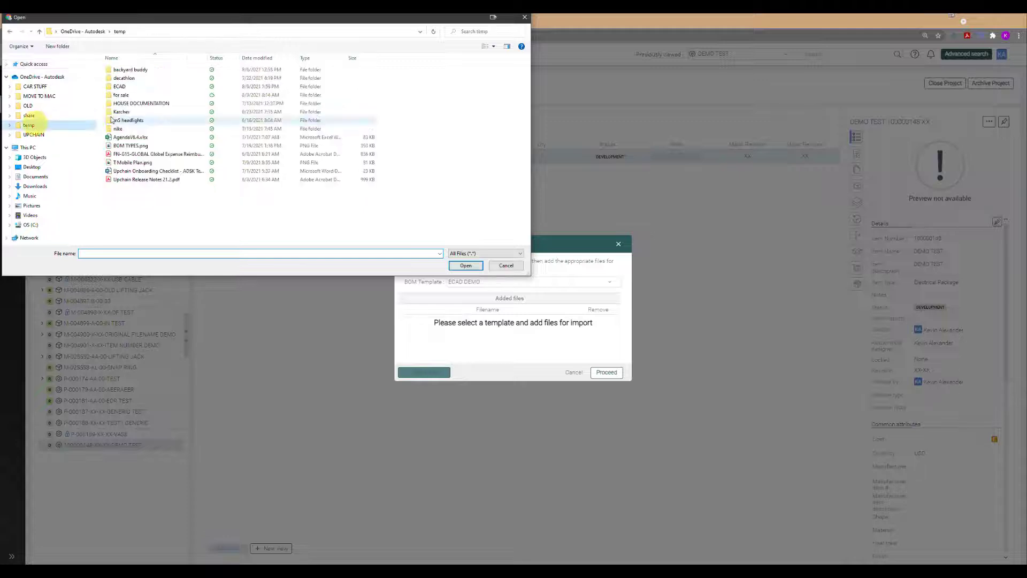
pyautogui.doubleClick(119, 86)
pyautogui.doubleClick(128, 70)
pyautogui.moveTo(229, 153); pyautogui.dragTo(131, 63)
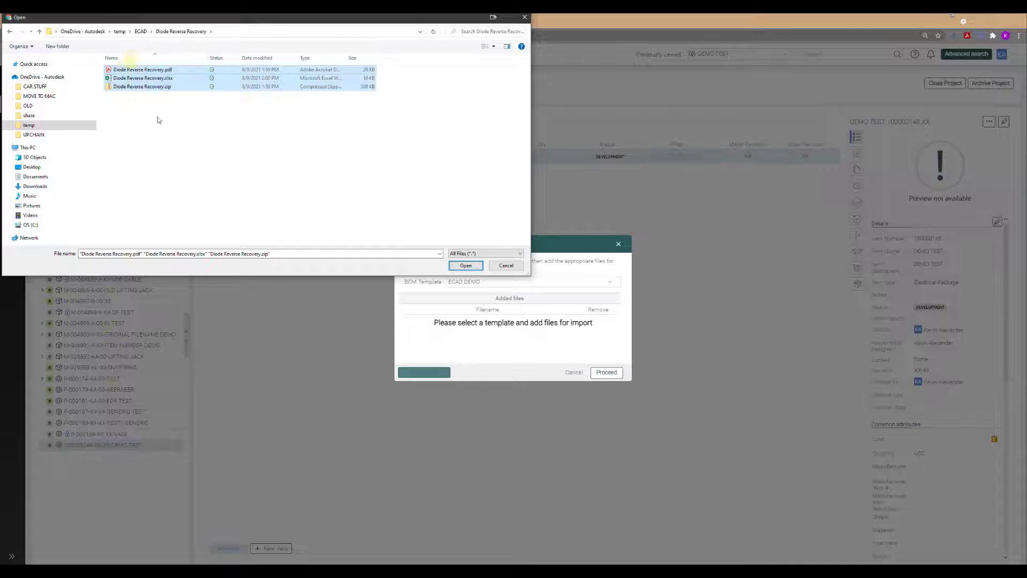
pyautogui.click(464, 266)
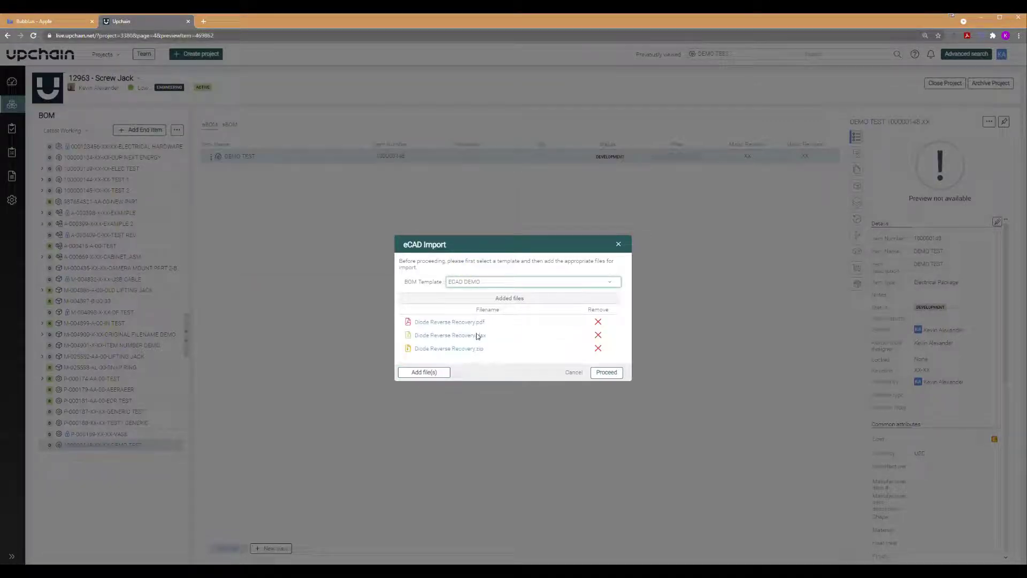
pyautogui.click(605, 373)
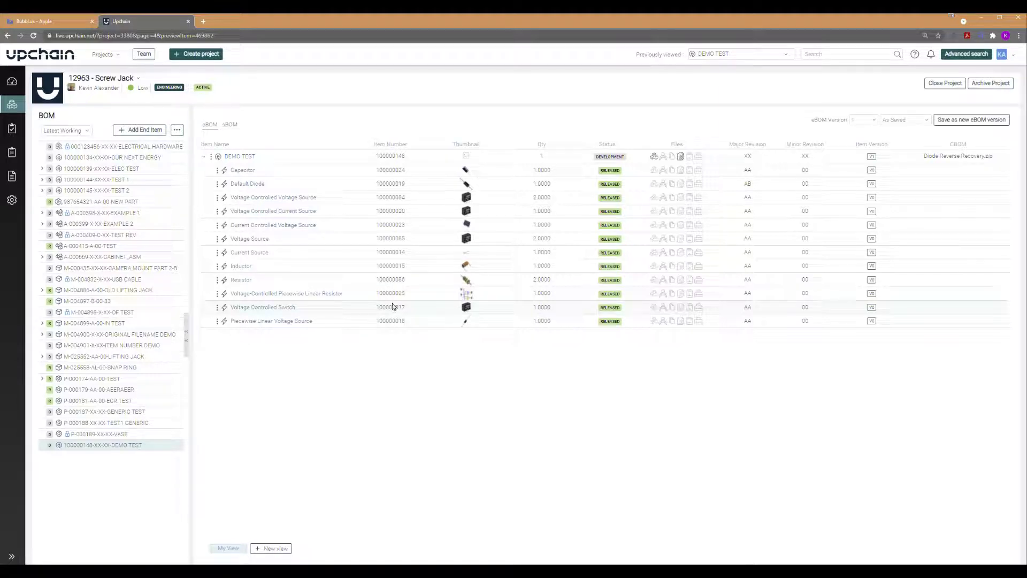
# Switch to Excel, reopen the exported Diode Reverse Recovery.xlsx and widen its Manufacturer and PartNumber columns
pyautogui.hotkey('alt', 'Tab')
pyautogui.doubleClick(508, 215)
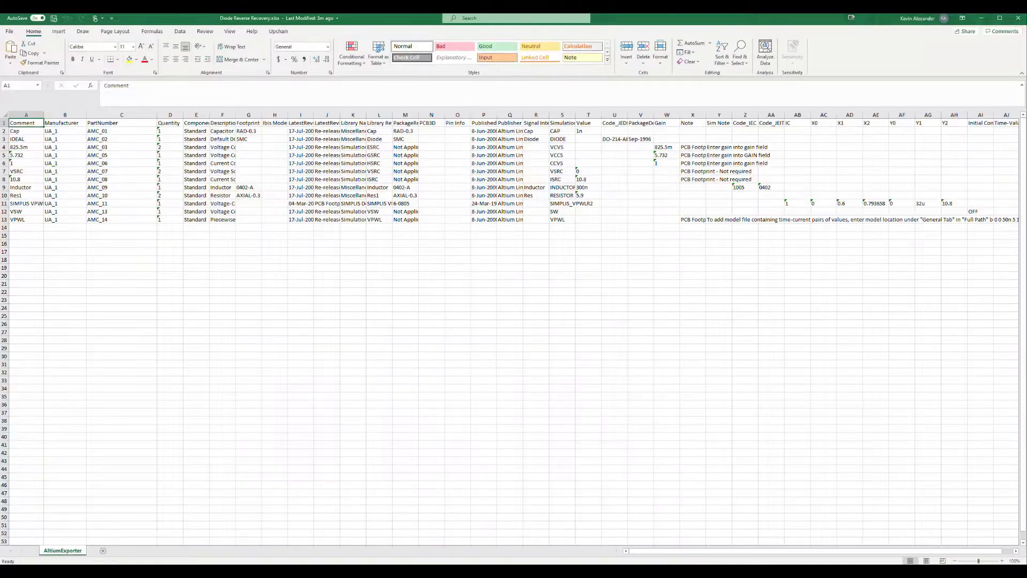
pyautogui.moveTo(86, 115); pyautogui.dragTo(103, 115)
pyautogui.moveTo(173, 115); pyautogui.dragTo(198, 115)
# Examine the Manufacturer and PartNumber columns and how their values pair up in the first two component rows
pyautogui.click(75, 115)
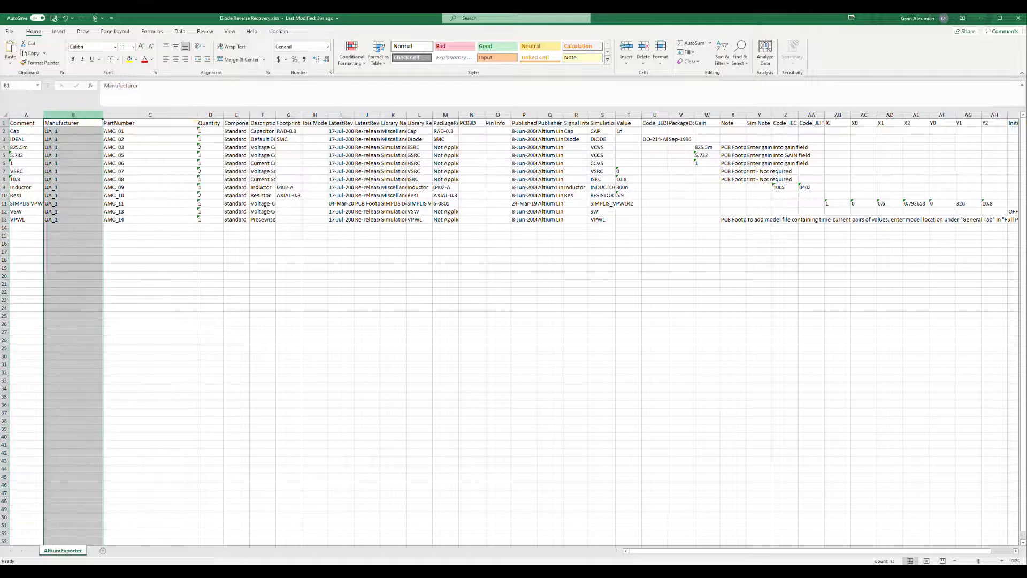
pyautogui.click(125, 115)
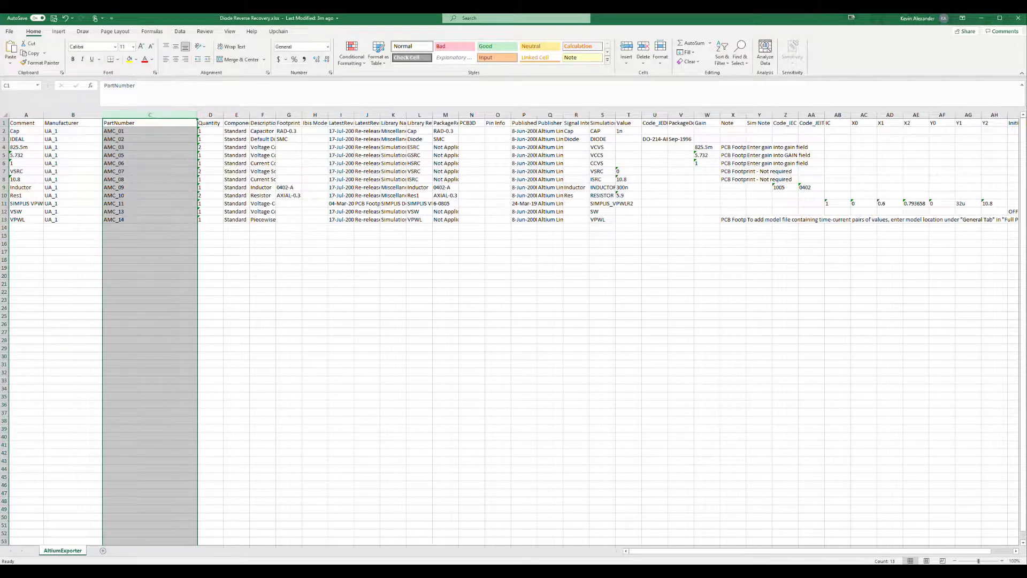
pyautogui.click(92, 153)
pyautogui.click(65, 130)
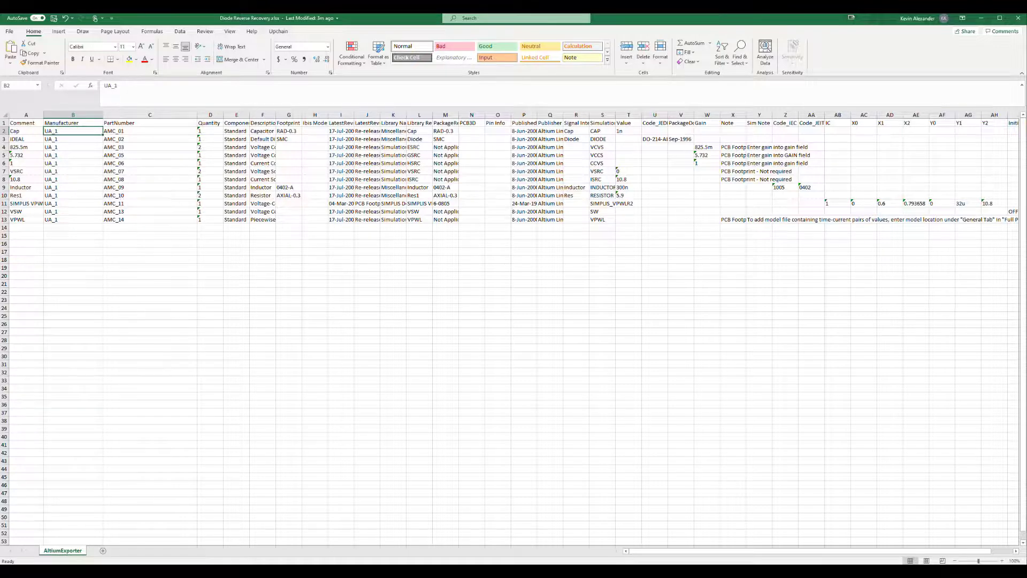
pyautogui.click(114, 131)
pyautogui.click(88, 131)
pyautogui.click(112, 130)
pyautogui.click(88, 131)
pyautogui.click(79, 140)
pyautogui.click(115, 140)
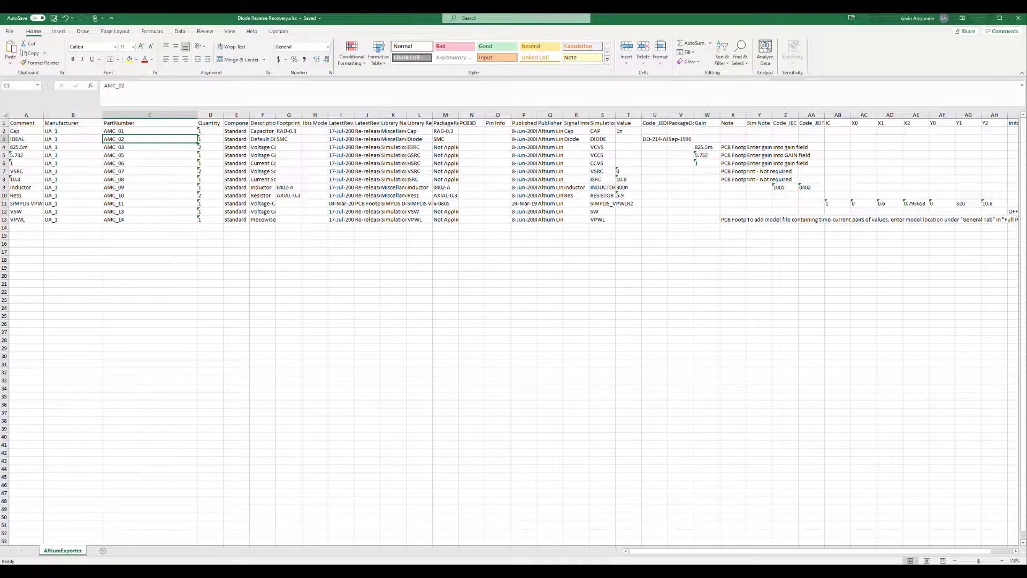
# Switch to Upchain and inspect the CBOM and Translations files among the DEMO TEST item's specification documents
pyautogui.hotkey('alt', 'Tab')
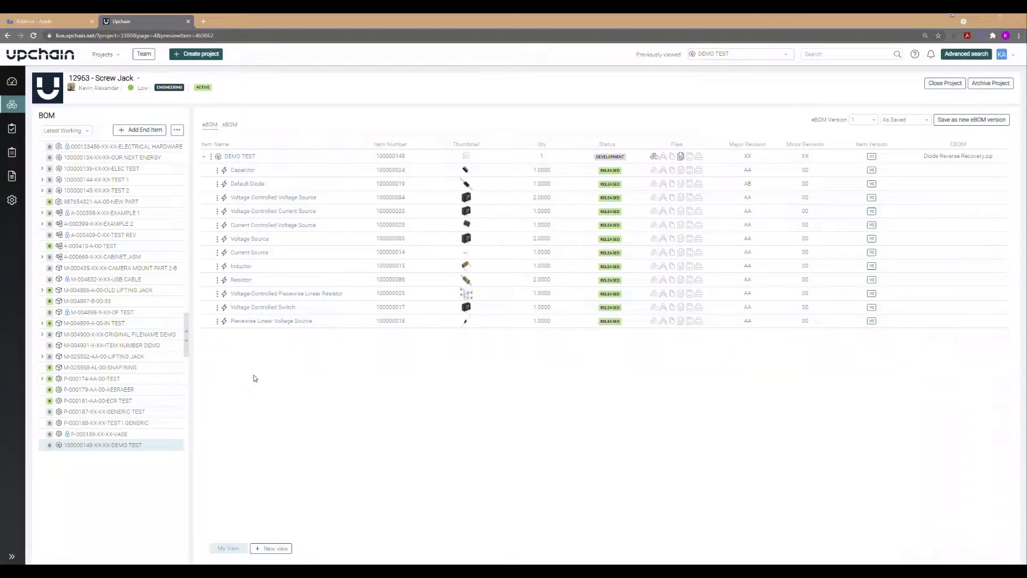
pyautogui.click(241, 156)
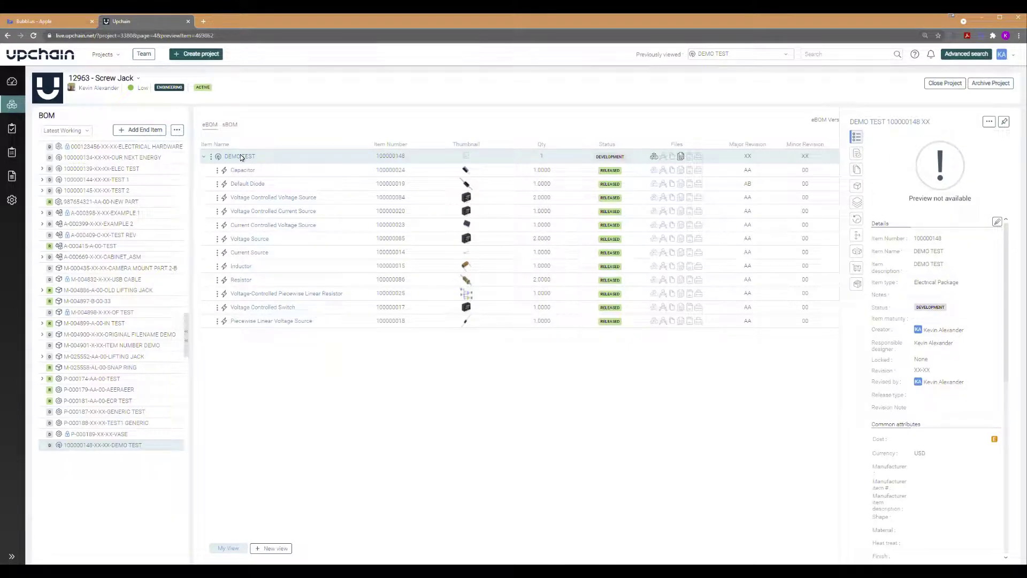
pyautogui.click(857, 171)
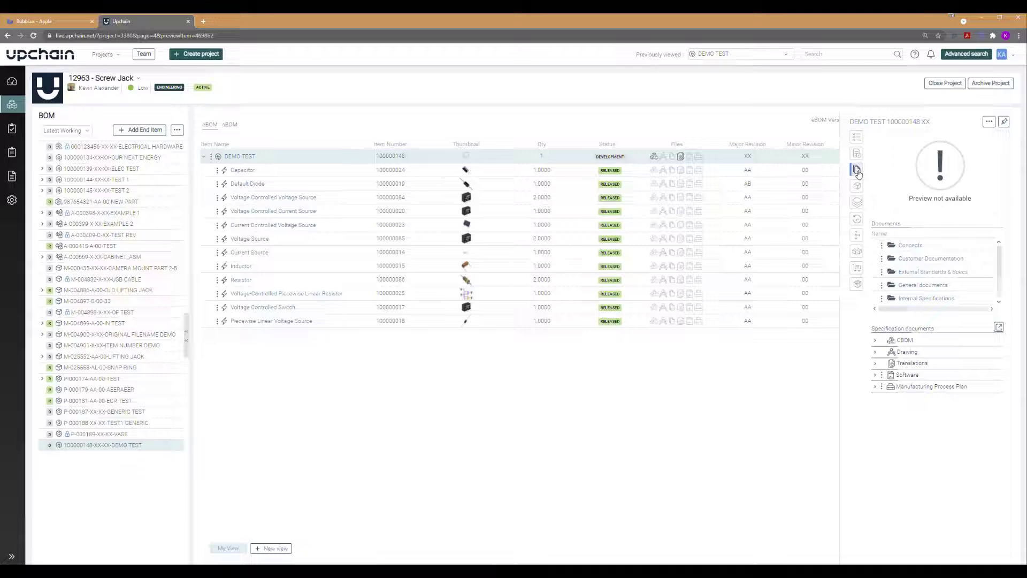
pyautogui.click(908, 342)
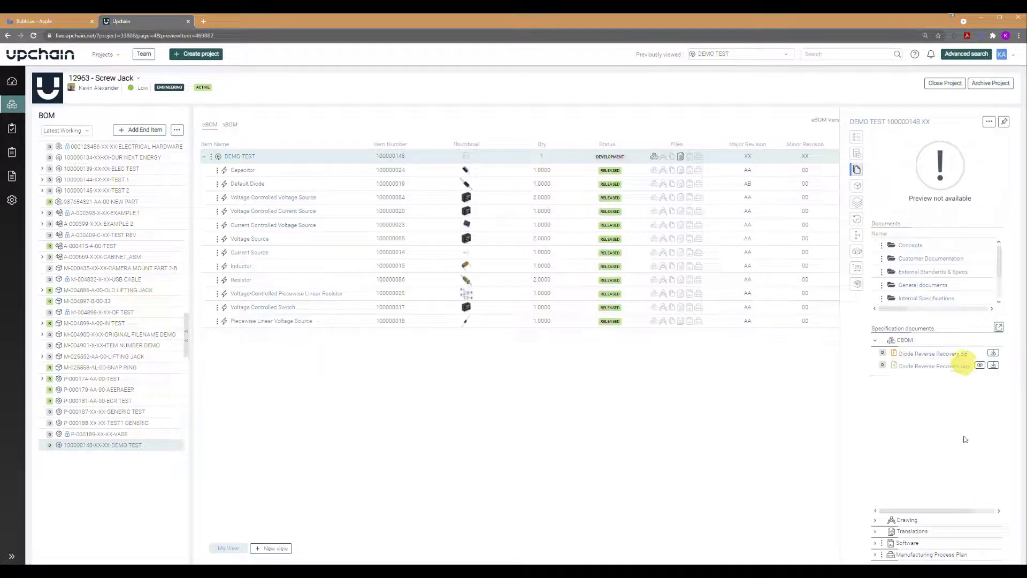
pyautogui.click(921, 532)
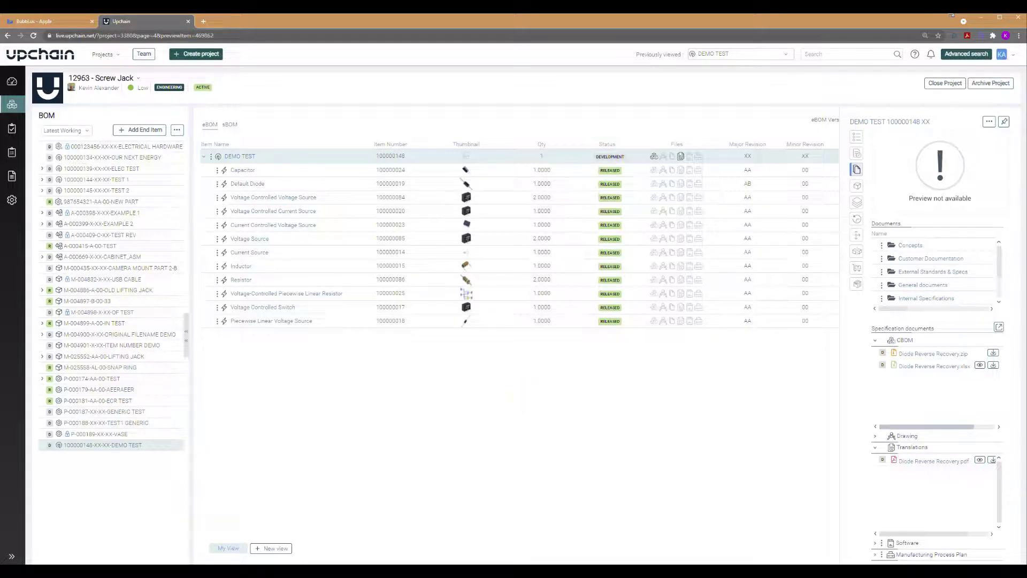
pyautogui.click(270, 395)
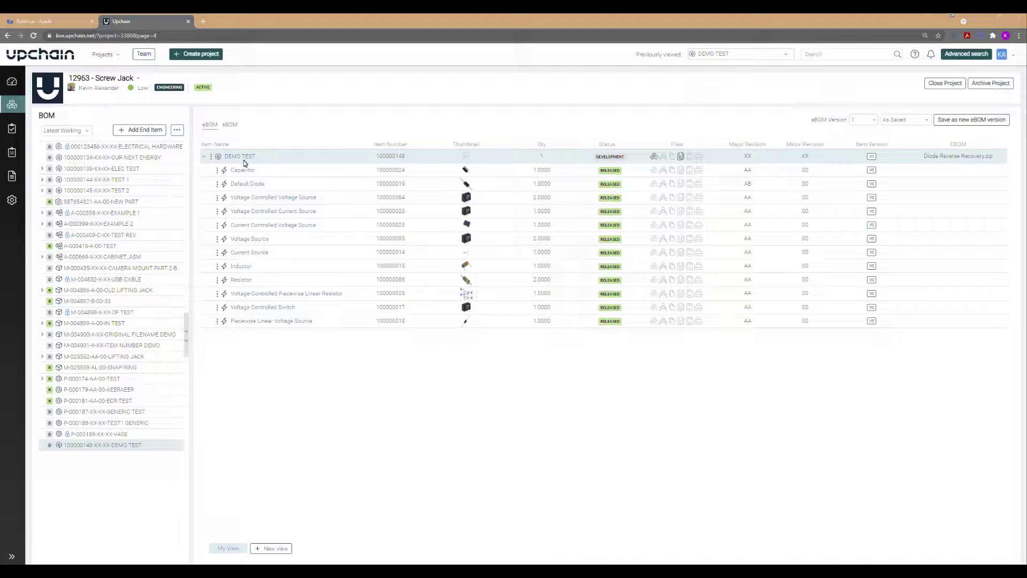
# Review the New Version and Import actions available for DEMO TEST, and switch to the Altium workflow.png diagram in Photos
pyautogui.click(211, 157)
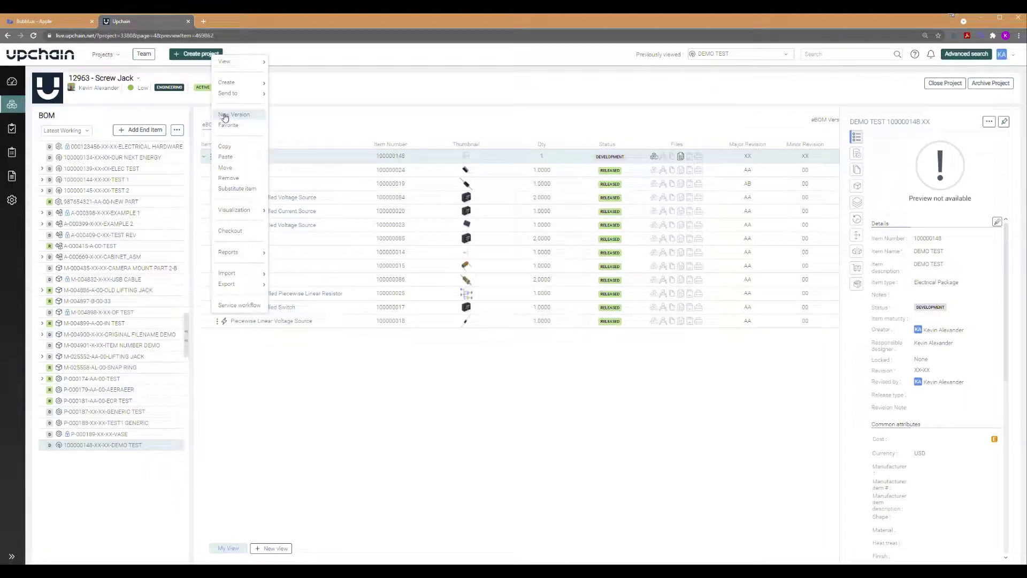
pyautogui.moveTo(247, 273)
pyautogui.click(283, 383)
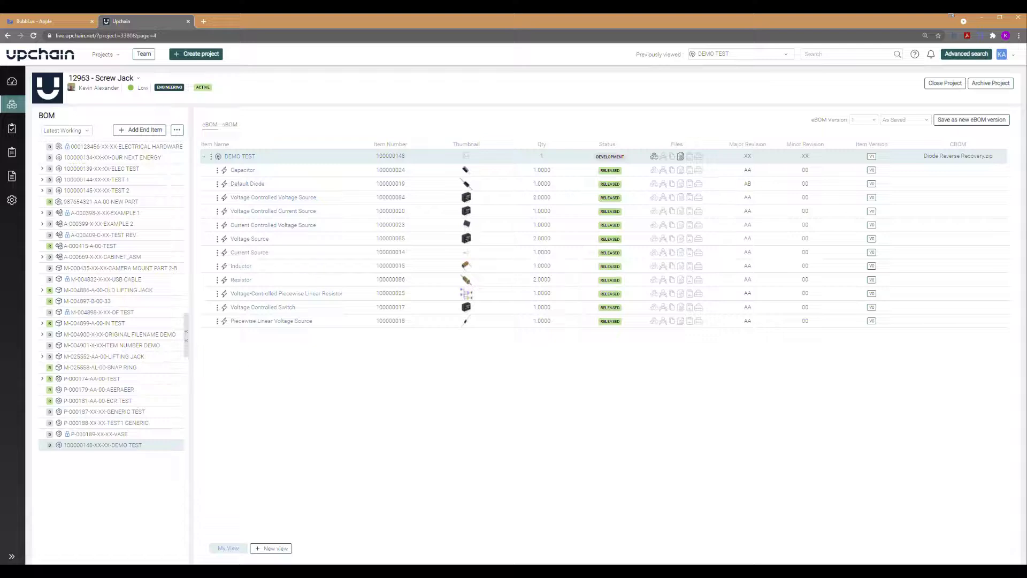
pyautogui.click(432, 571)
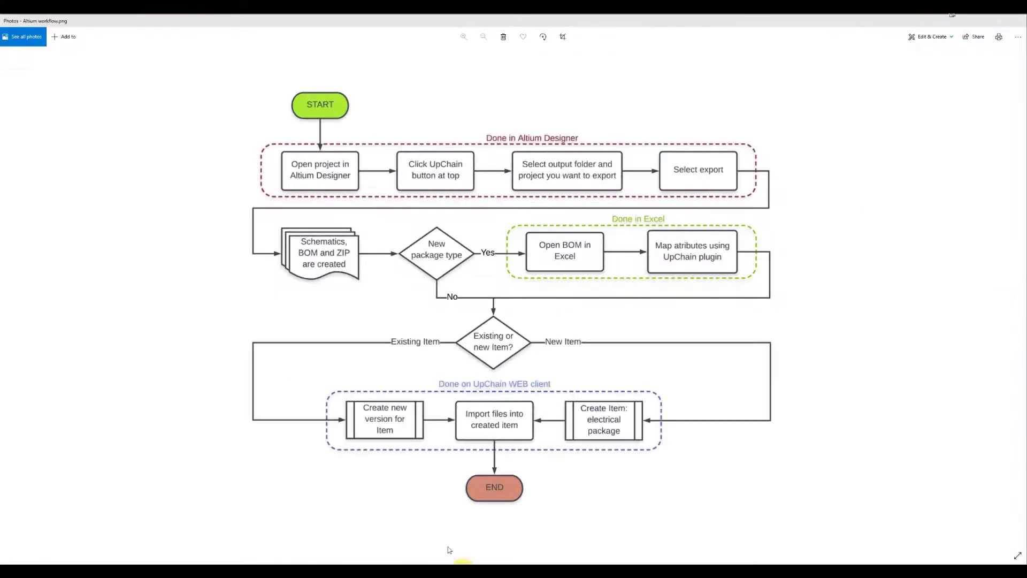